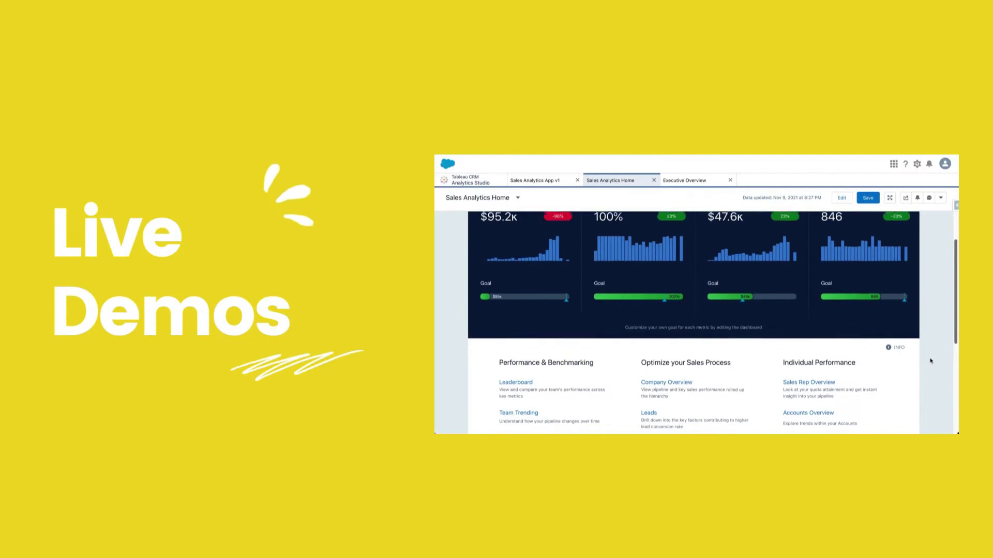
Scroll the Analytics home page to view recent items like Jupiter Analytics and Sales Stage Analysis.
scroll(931, 360, "down", 3)
scroll(931, 361, "down", 3)
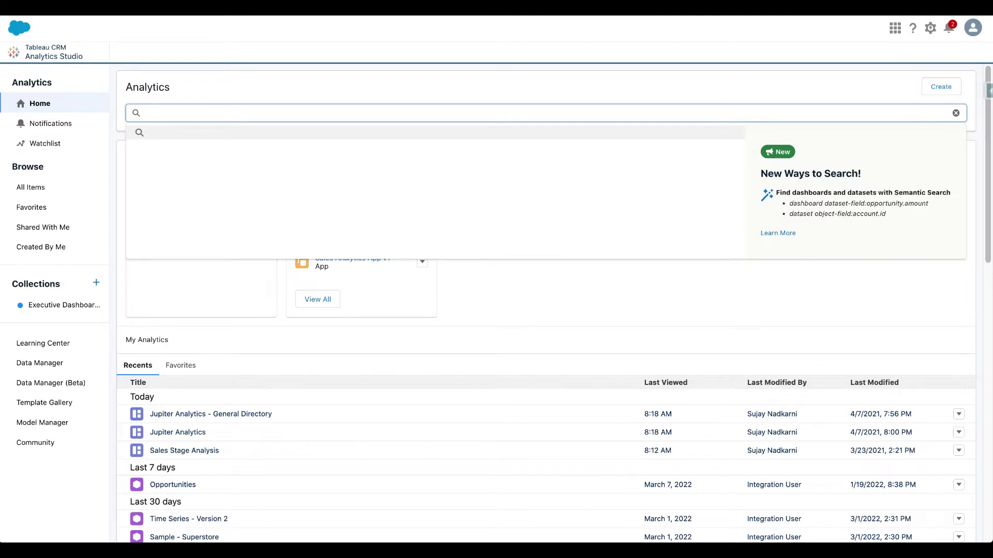
Search for 'Opportunit' and open the Opportunities dataset in a new lens.
type("Oppor")
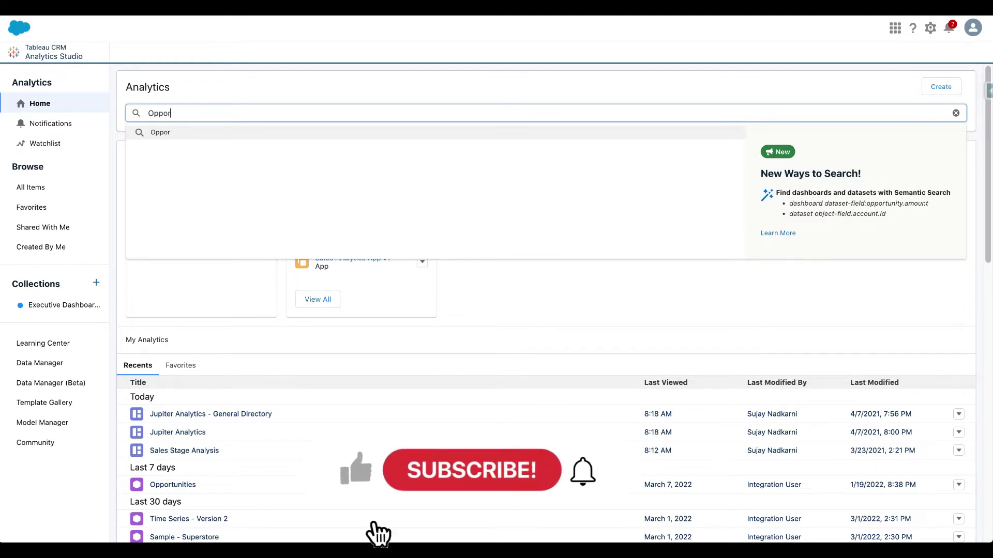
type("tunit")
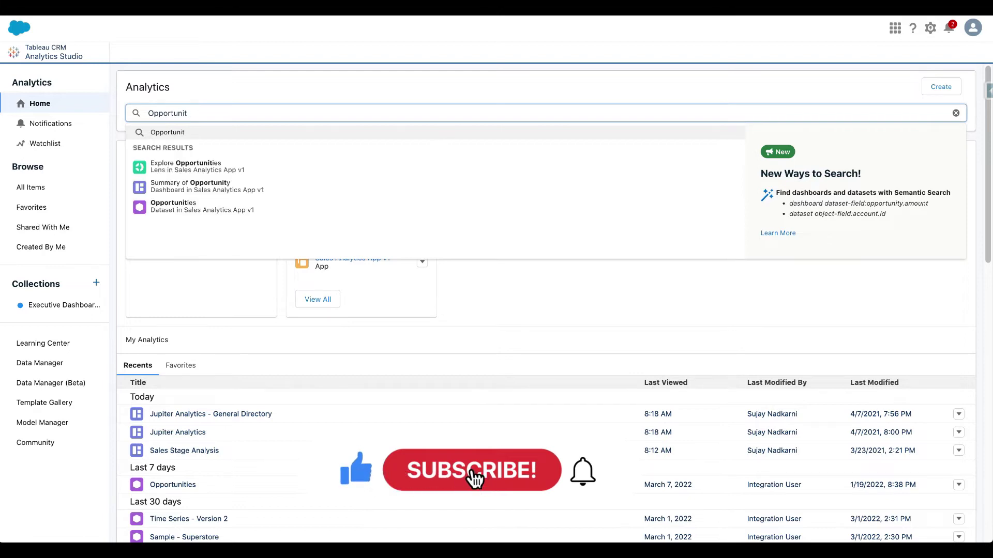
left_click(164, 206)
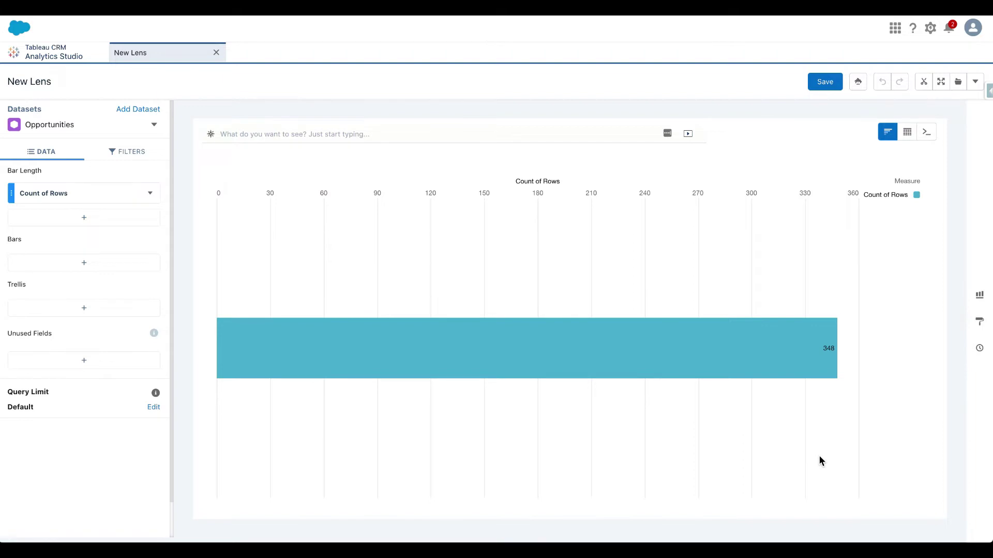
Switch the lens to Query Mode to show the SAQL loading "opportunity" with a count.
left_click(930, 140)
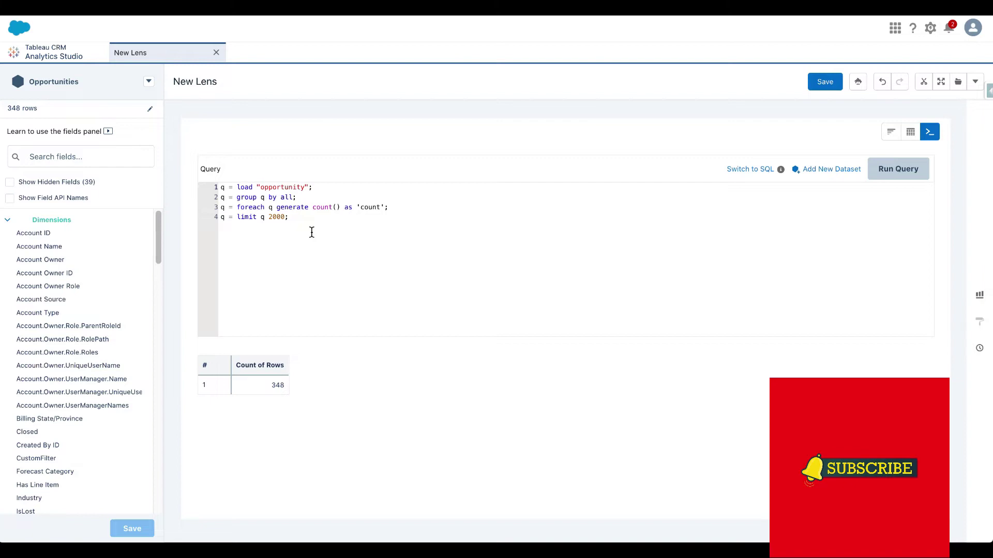
double_click(321, 207)
left_click(428, 279)
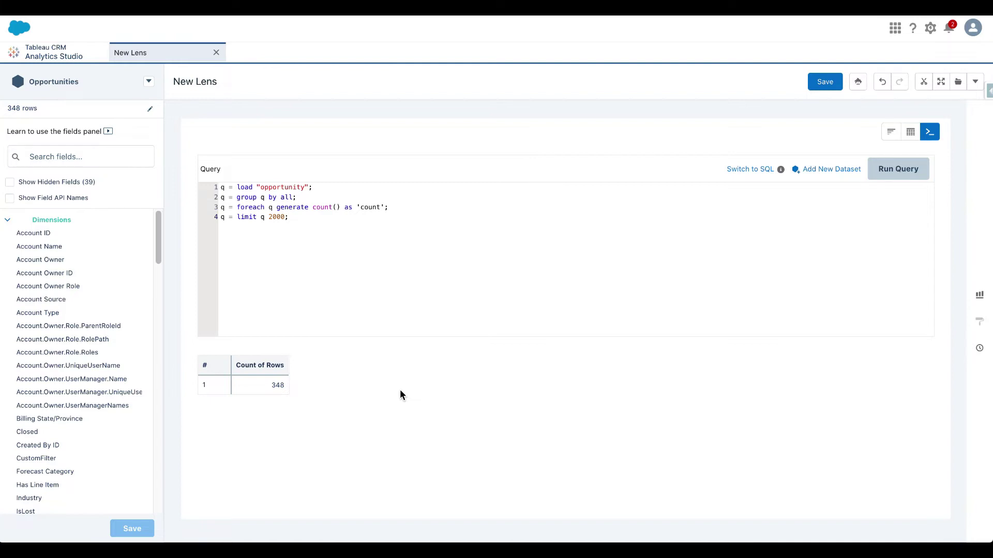
Convert the query to SQL and copy the Account Type field's API name.
left_click(751, 171)
left_click(687, 304)
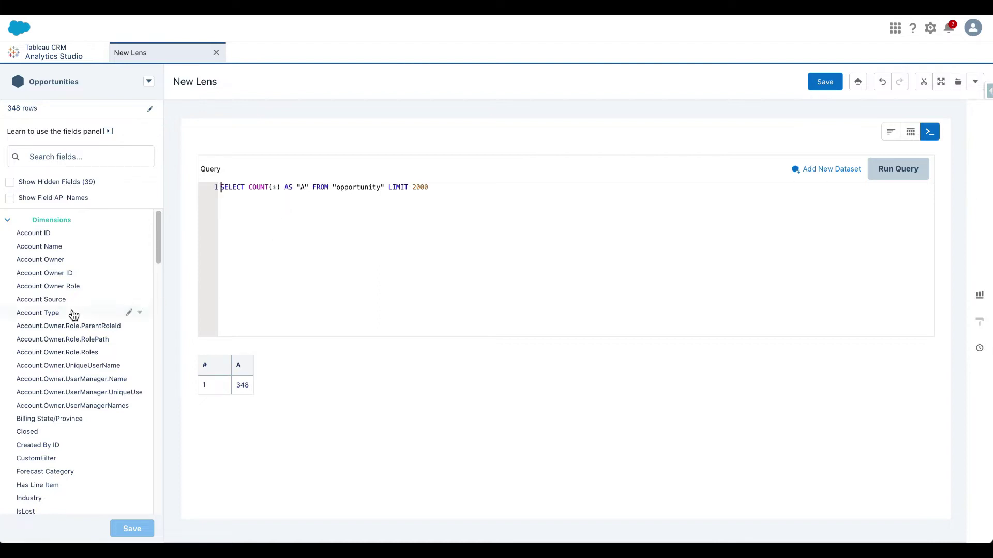
left_click(140, 314)
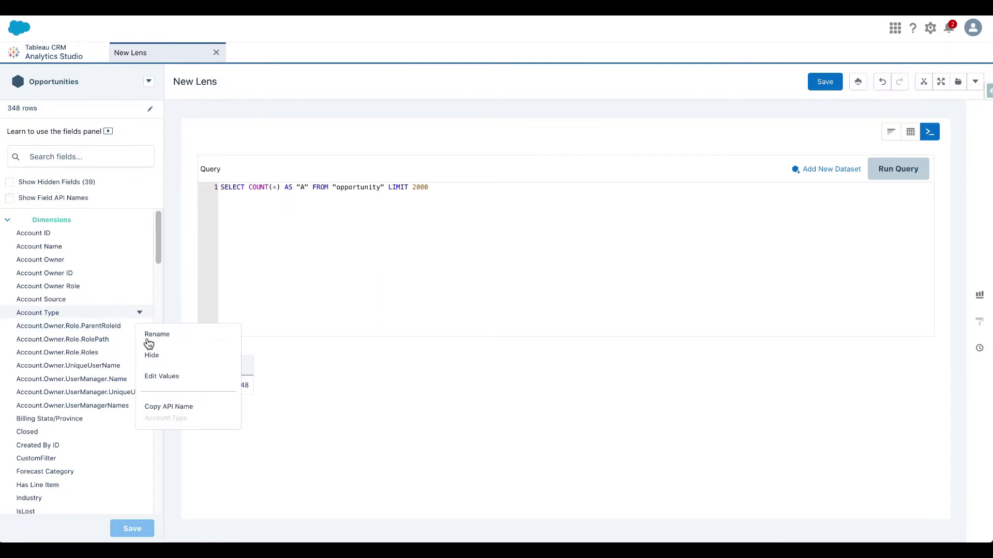
left_click(158, 412)
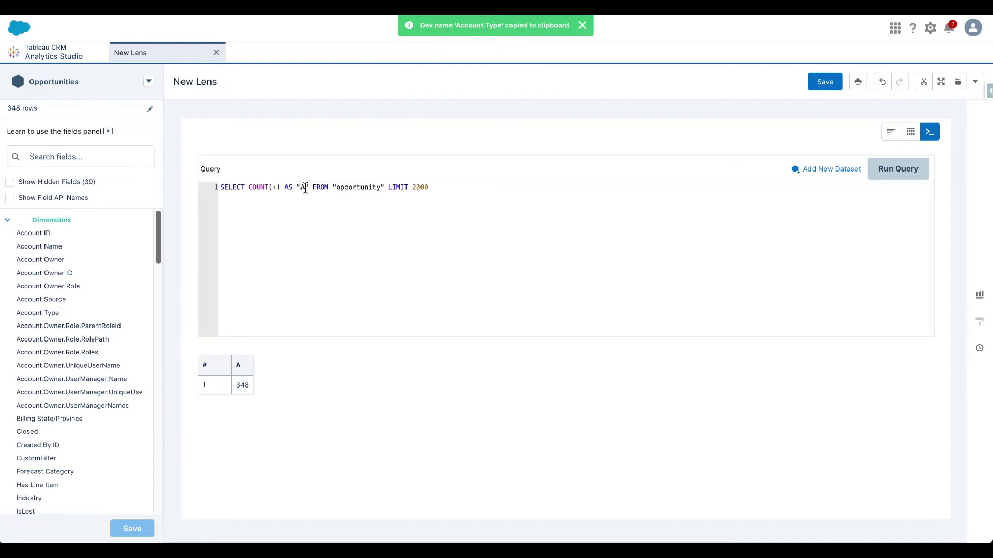
Replace COUNT(*) in the SELECT with the pasted "Account.Type" field.
left_click(281, 189)
left_click_drag(280, 189, 259, 191)
key("BackSpace")
key("BackSpace")
key("BackSpace")
key("BackSpace")
type("\"")
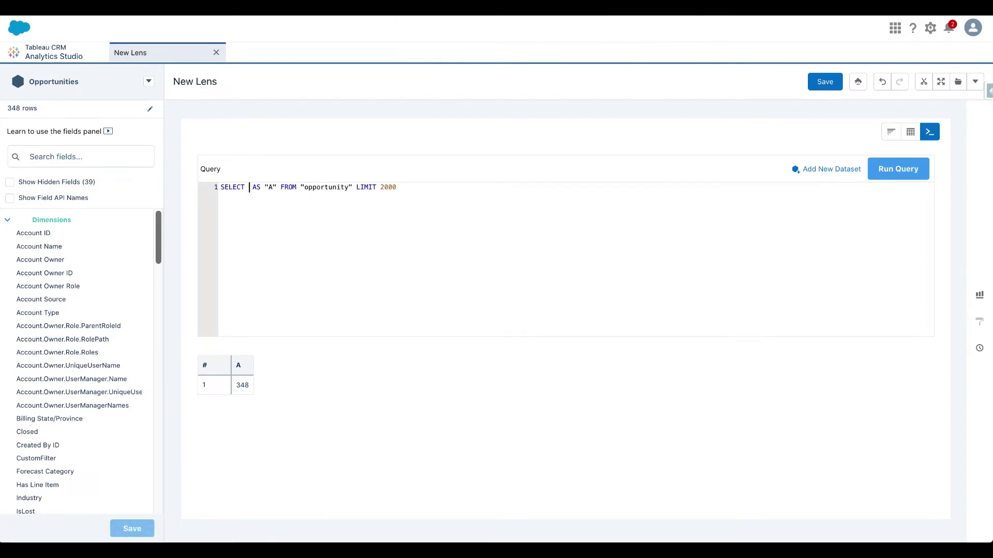
key("ctrl+v")
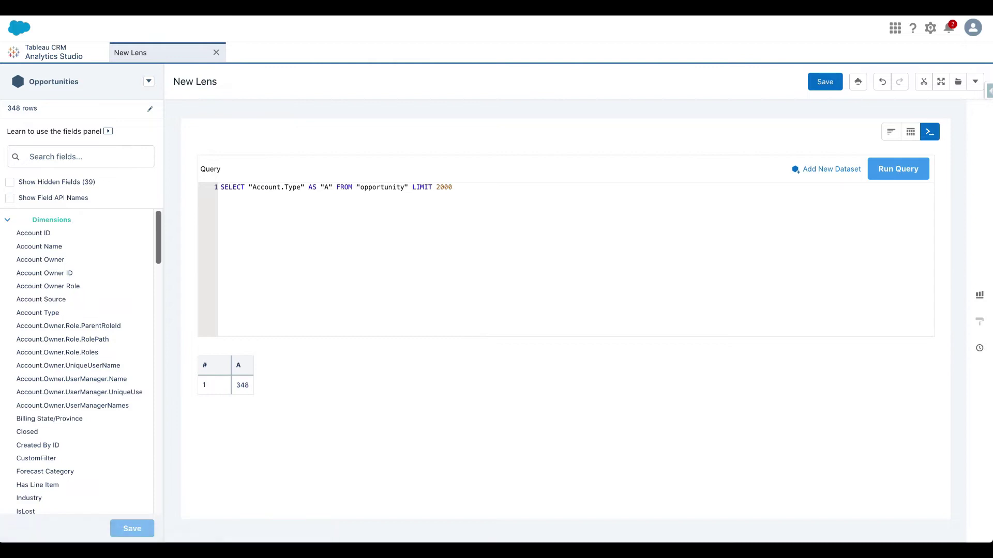
Alias the column "Account Type" and run the query to list account types.
left_click(327, 185)
type("cc")
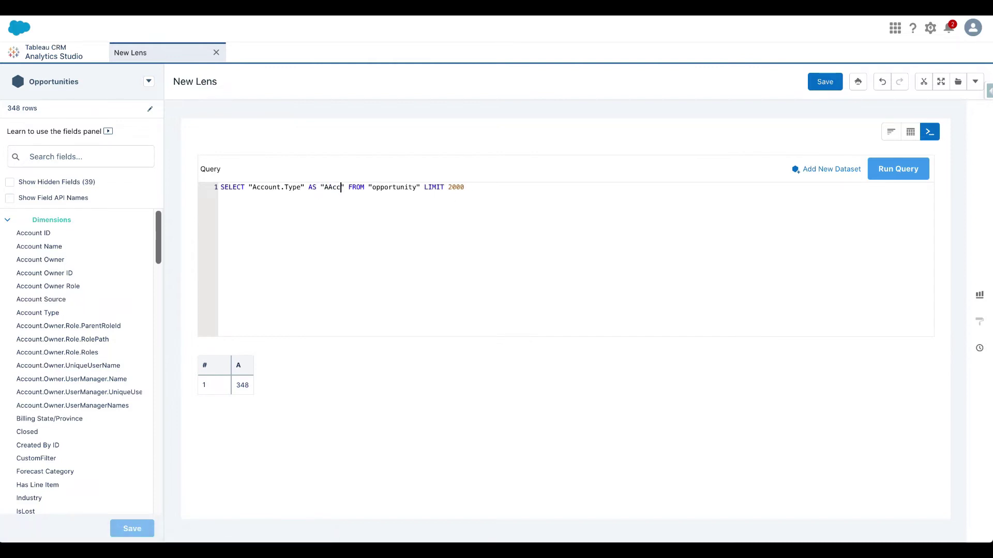
key("BackSpace")
key("BackSpace")
type("ccount Type")
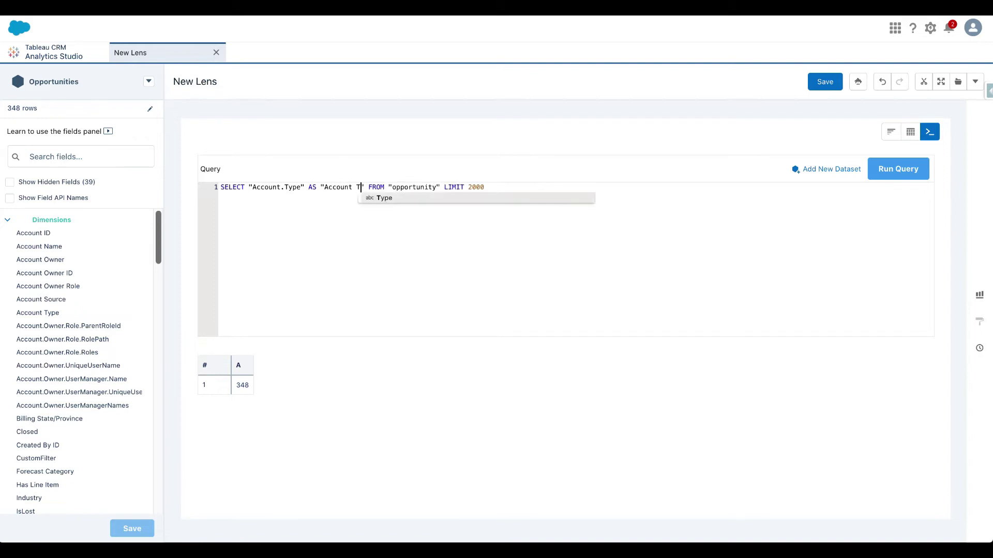
left_click(902, 170)
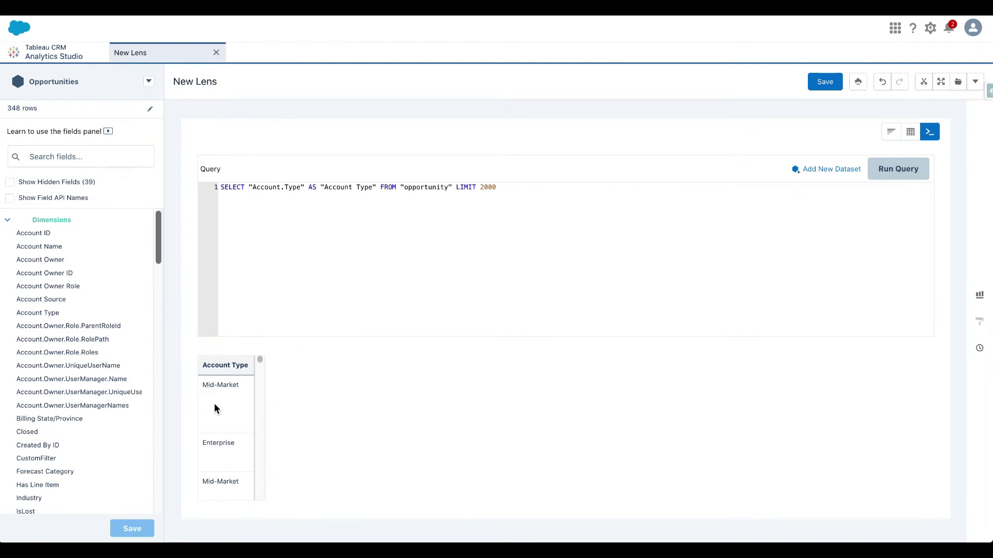
scroll(215, 405, "down", 2)
scroll(214, 403, "down", 2)
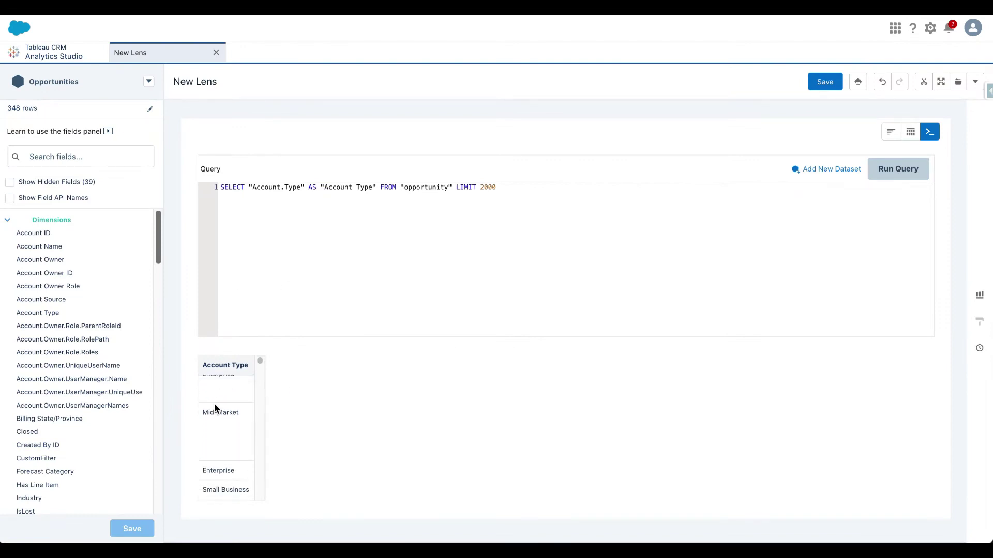
scroll(247, 419, "down", 2)
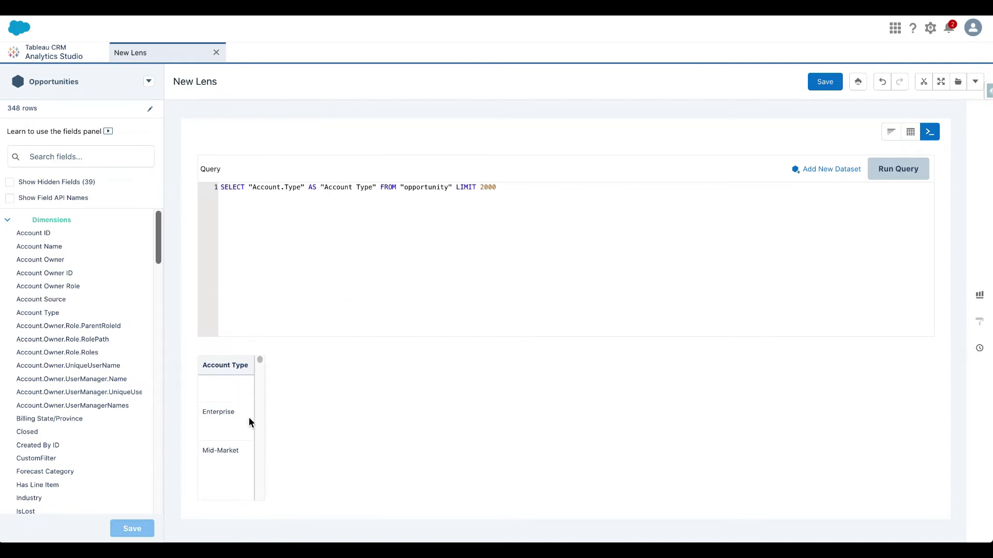
Delete the "Account.Type" AS "Account Type" column from the SELECT.
left_click(458, 219)
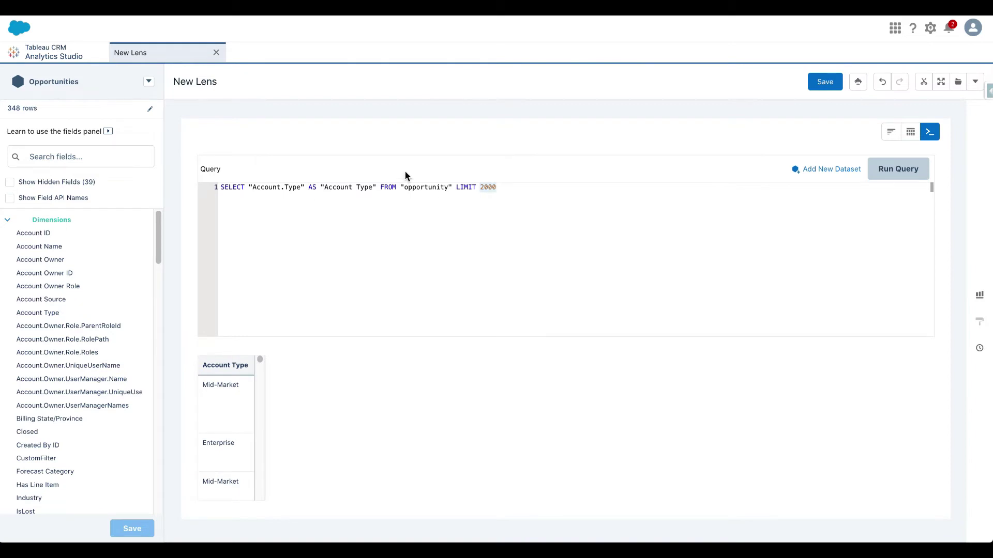
left_click(376, 189)
left_click_drag(377, 188, 254, 191)
key("BackSpace")
key("BackSpace")
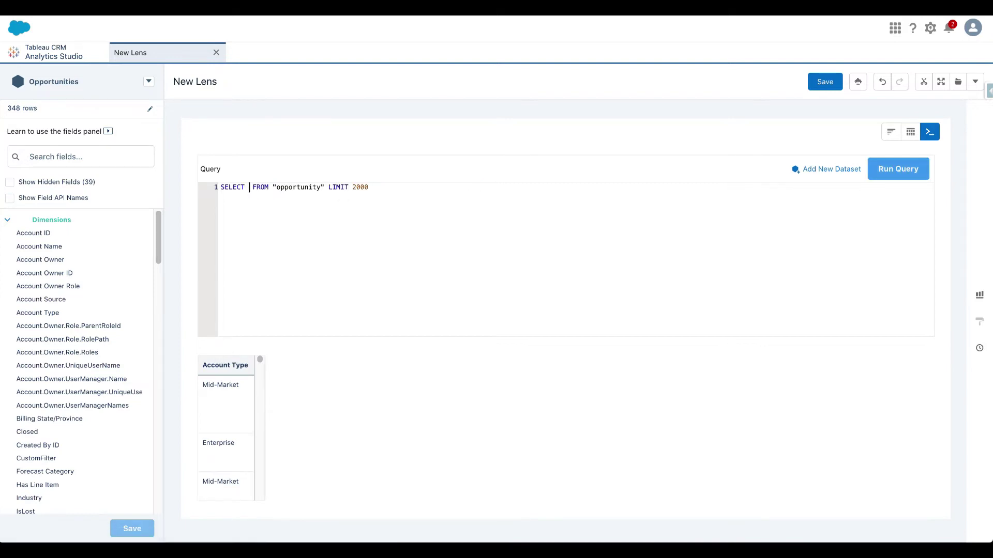
Select "Account.Name" as "Account Name" followed by sum(Amount).
mouse_move(55, 246)
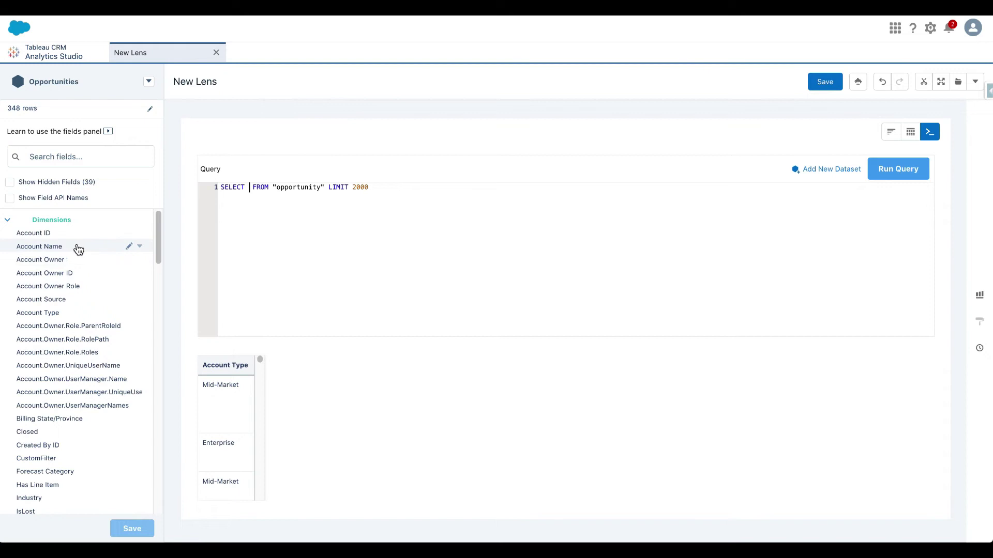
left_click(139, 247)
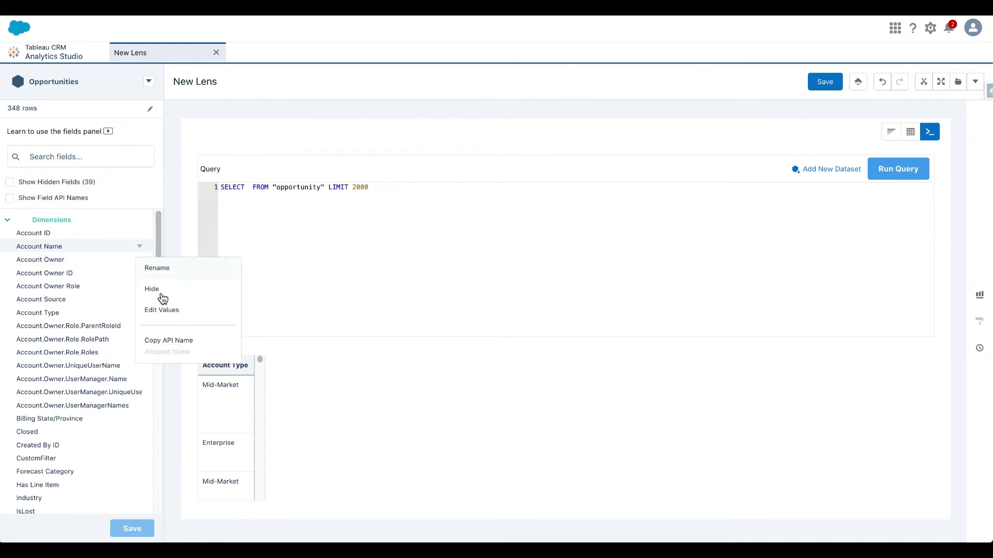
left_click(168, 341)
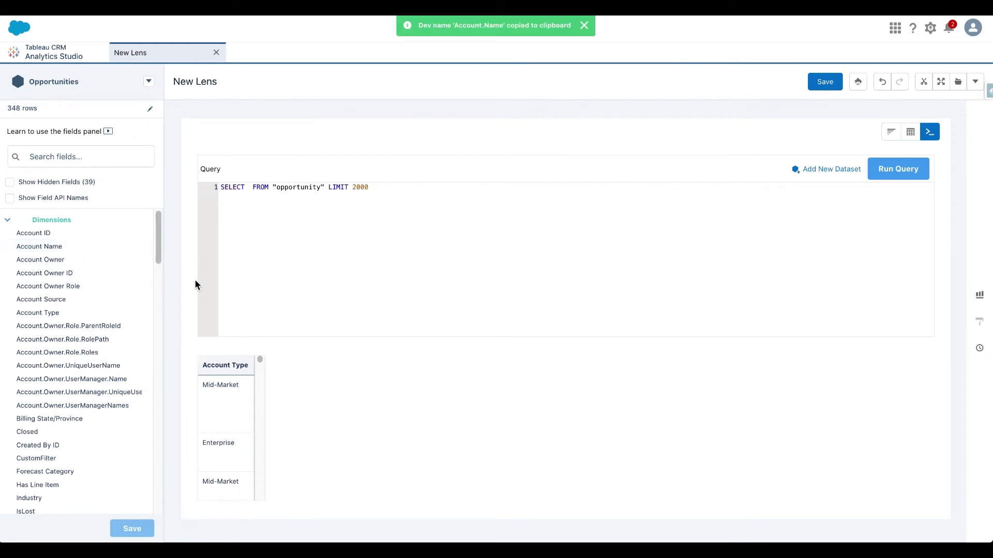
left_click(248, 187)
type("\"")
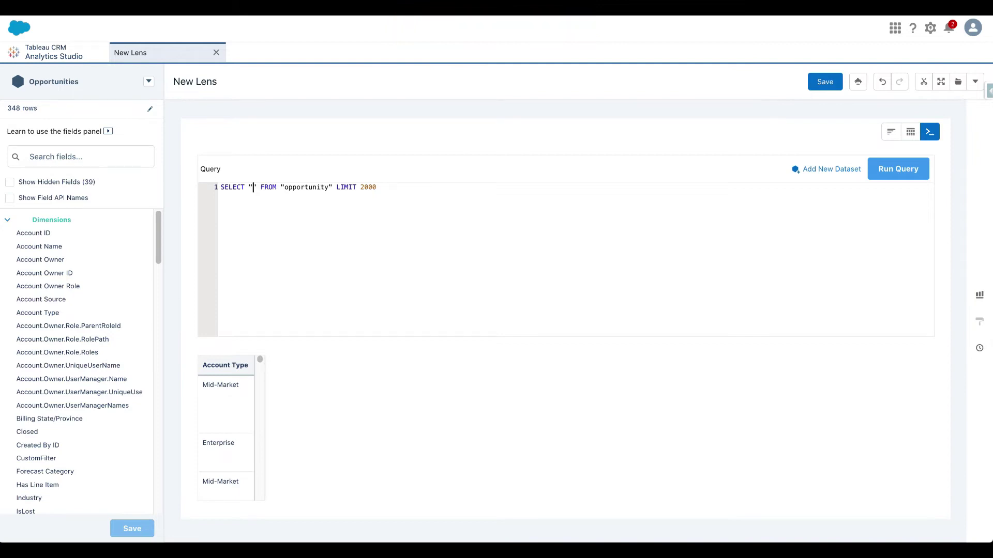
key("ctrl+v")
type("as \"Acco")
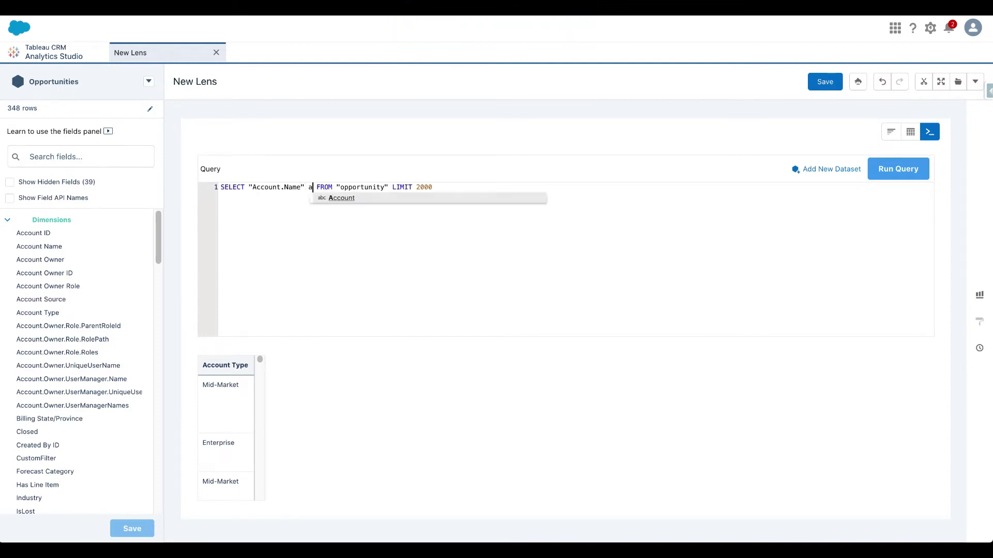
type("unt Name\",")
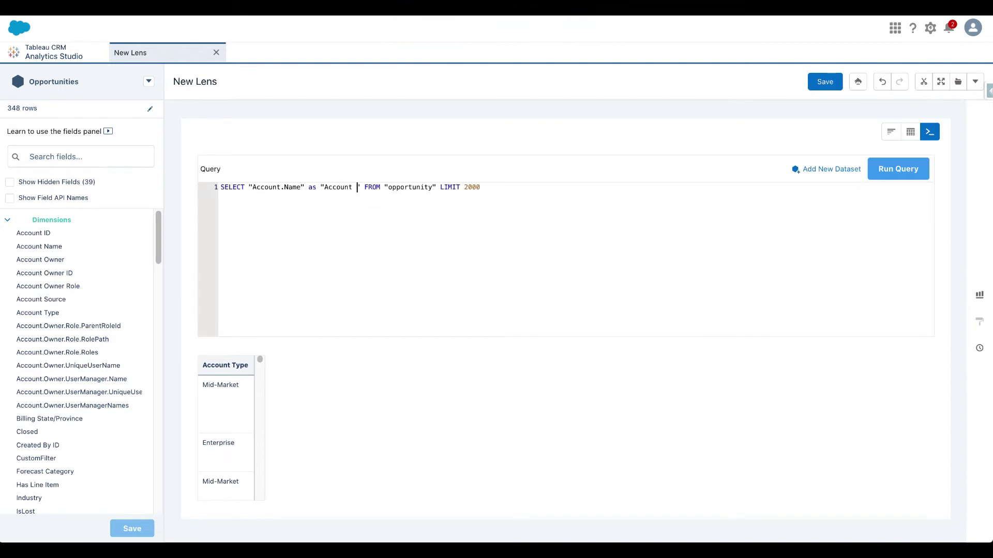
type(" sum(Amoun")
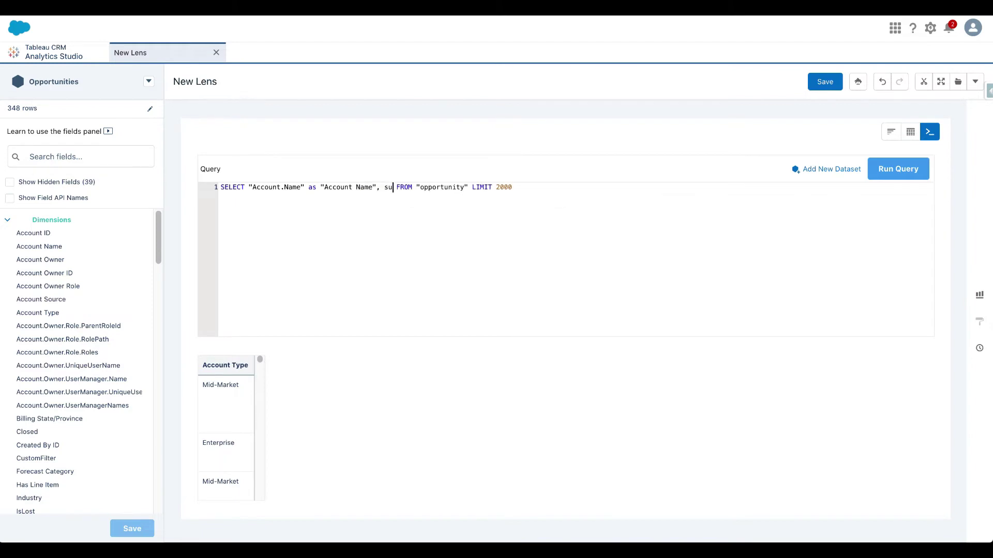
type("t")
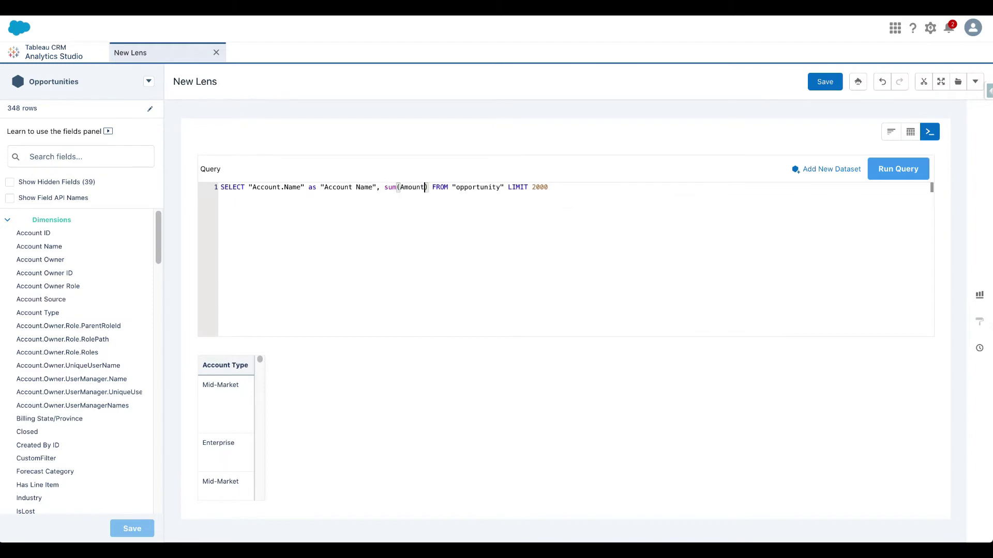
Alias sum(Amount) as "Opportunity Amount".
scroll(95, 328, "down", 15)
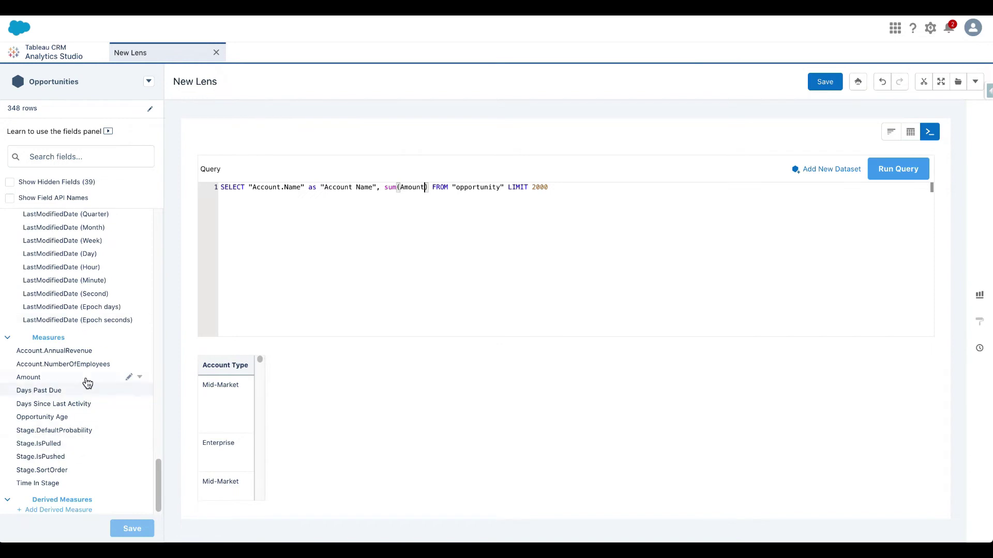
left_click(139, 377)
mouse_move(169, 443)
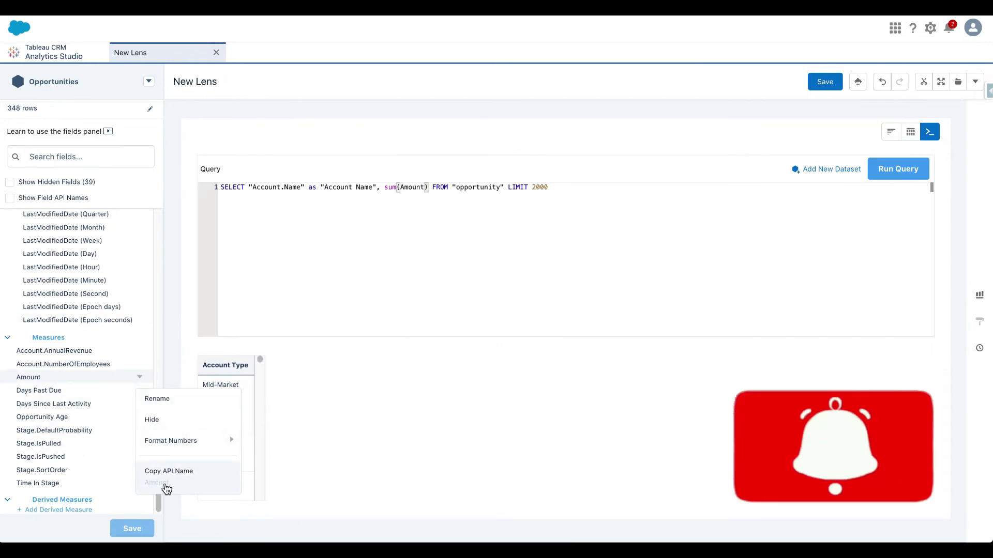
left_click(432, 187)
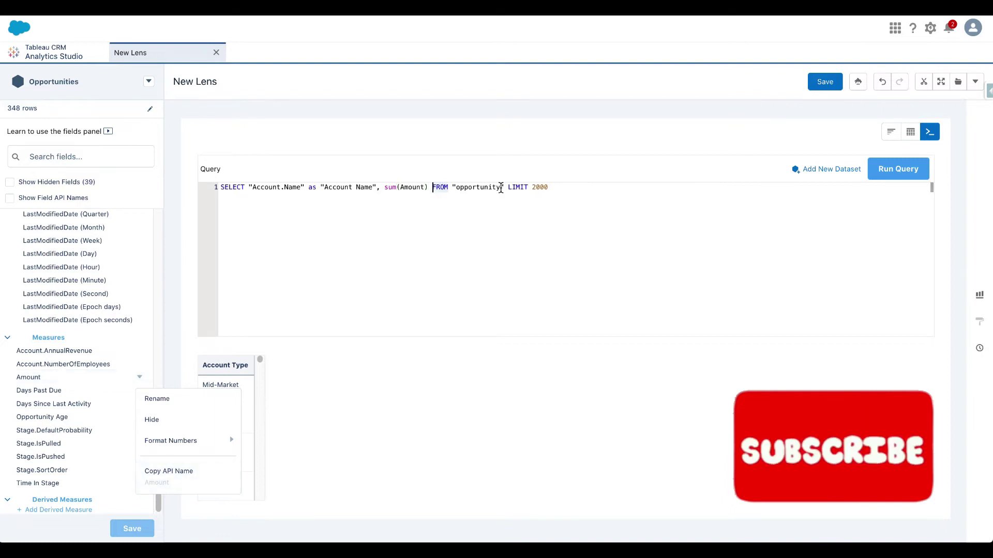
type("as \"")
type("Opportunity Amo")
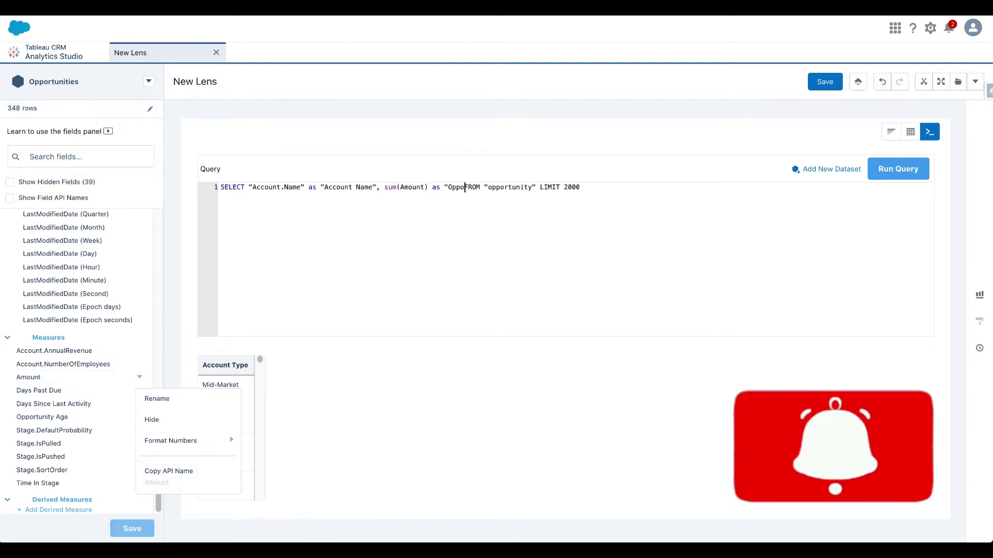
type("unt\"")
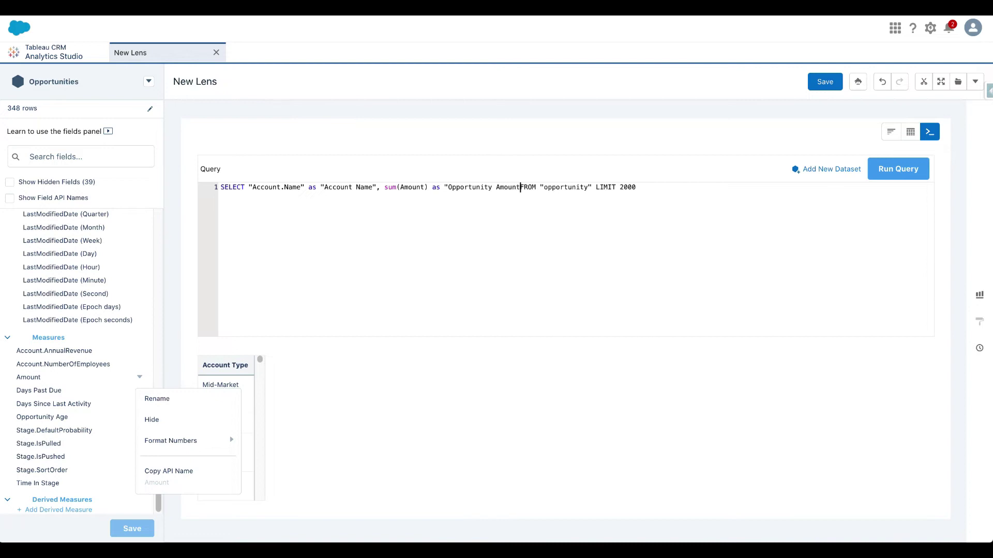
Replace LIMIT 2000 with group by "Account.Name".
left_click_drag(644, 187, 617, 191)
key("BackSpace")
key("BackSpace")
key("BackSpace")
key("BackSpace")
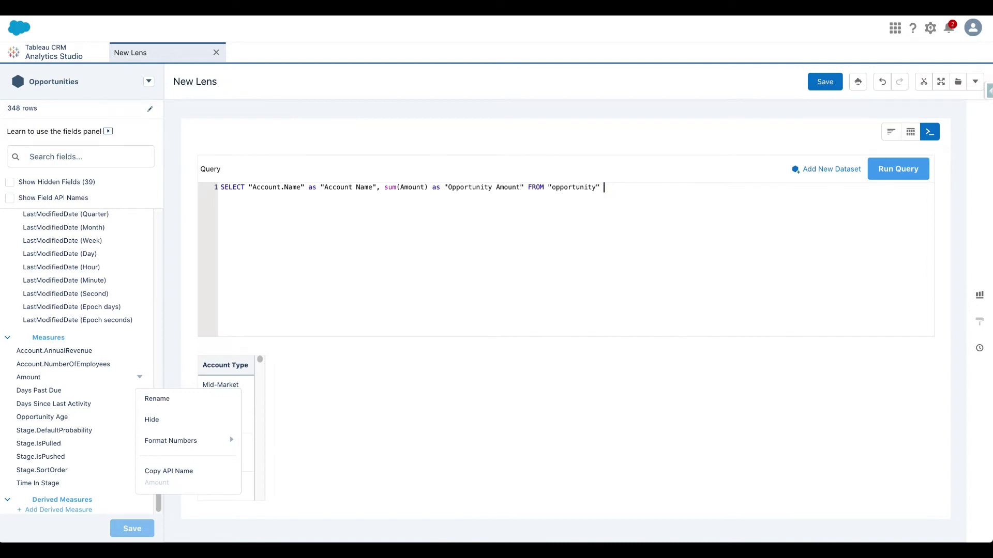
type("group by")
type("\"Account.Name")
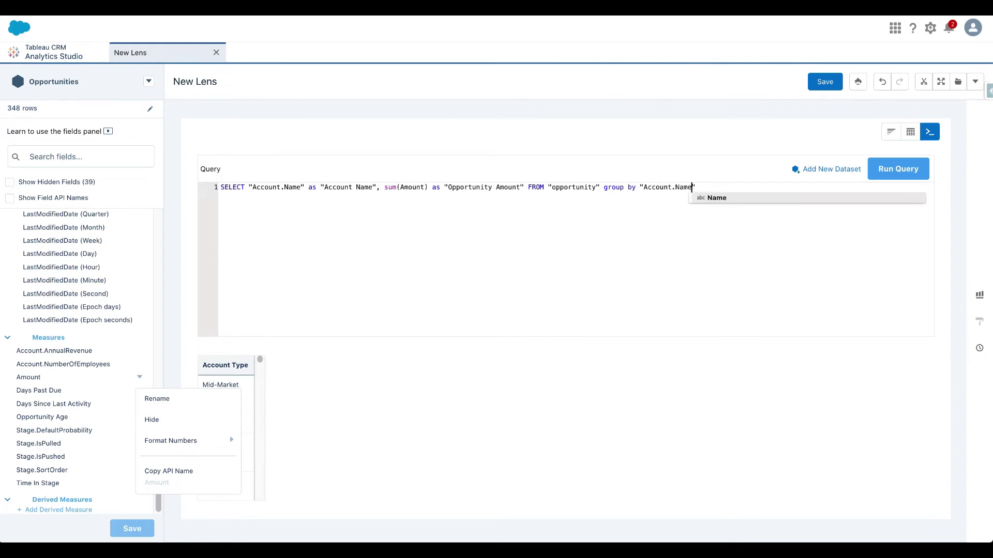
Run the grouped query to list per-account Opportunity Amount totals such as 8,506,800.
left_click(897, 177)
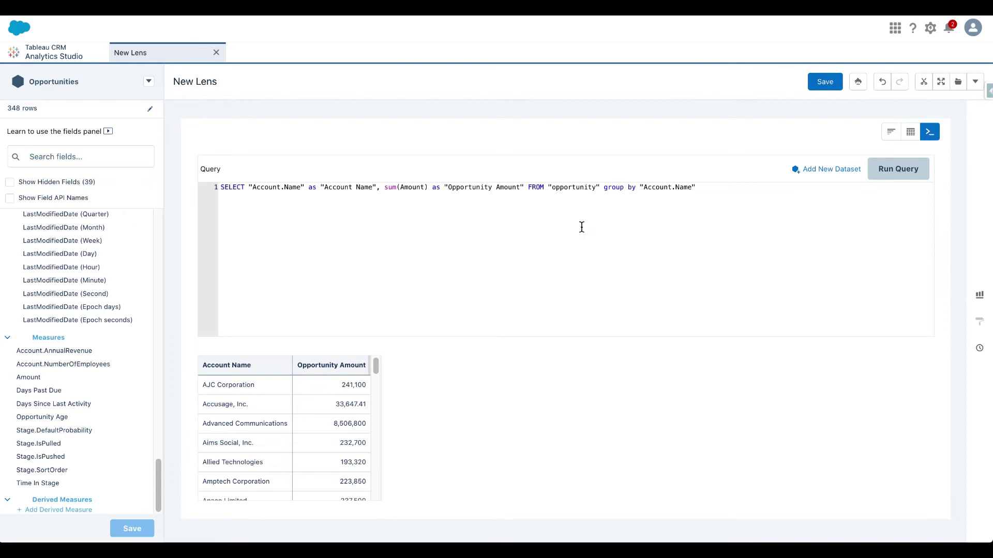
Insert where "Account.Type" = 'Enterprise' before group by and rerun the query.
left_click(603, 187)
type("where \"")
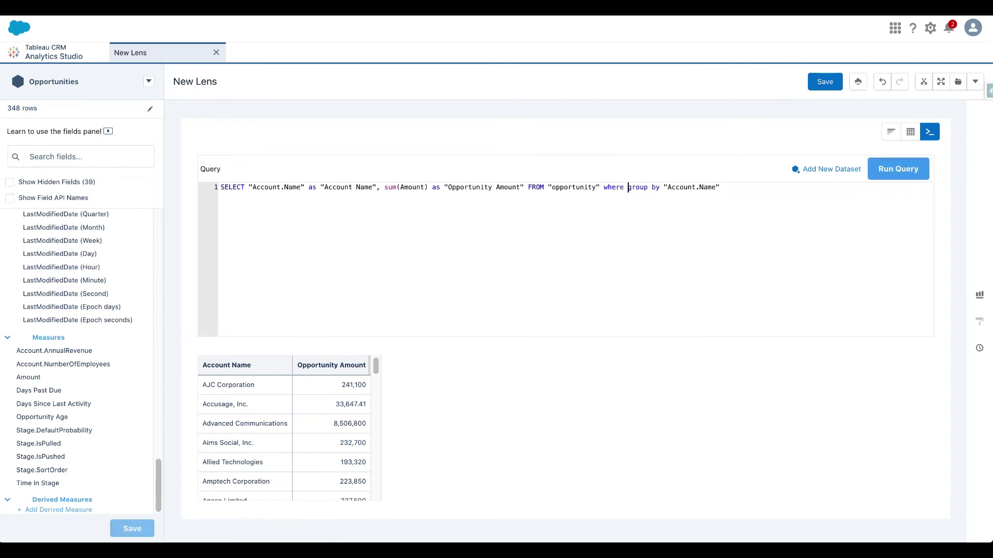
type("Account.Type")
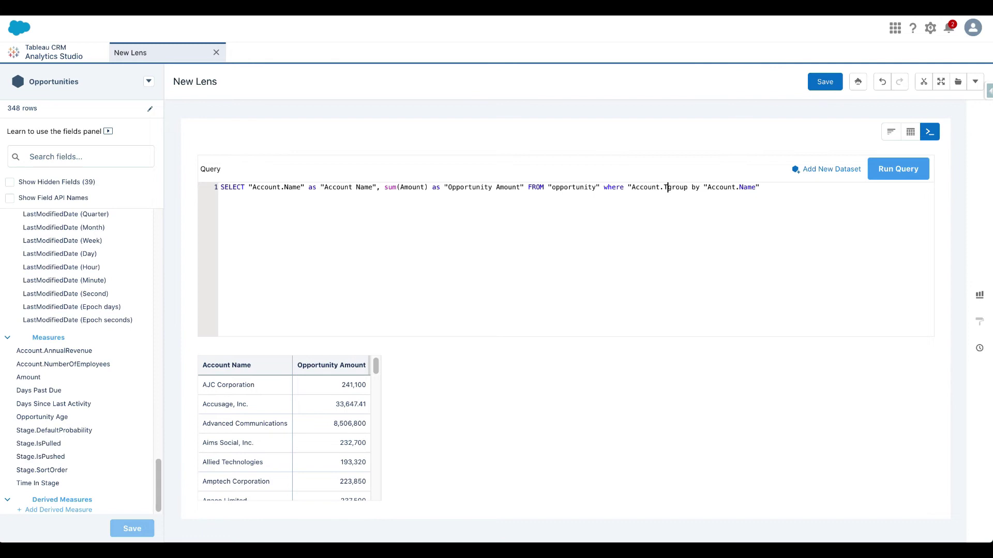
type("\" =")
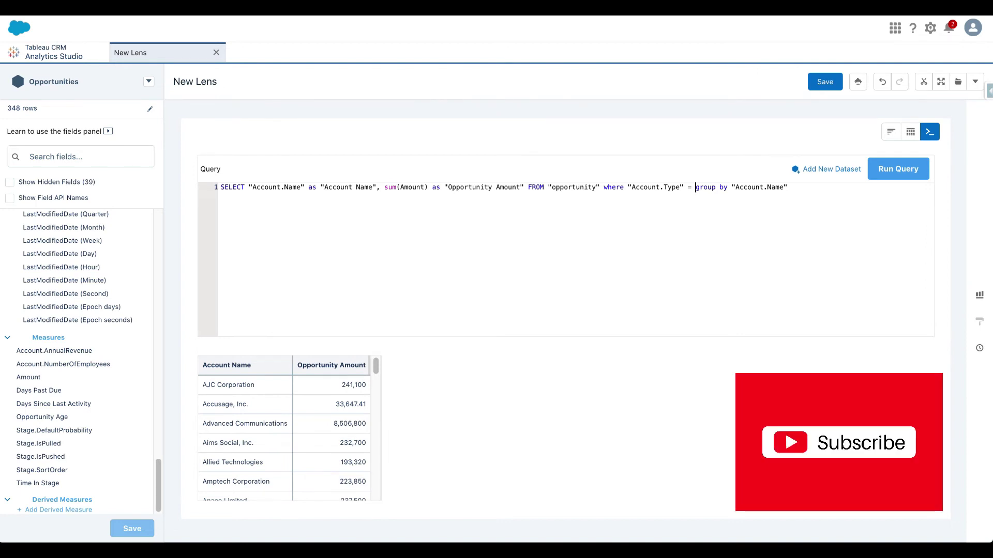
type("'Enterprise'")
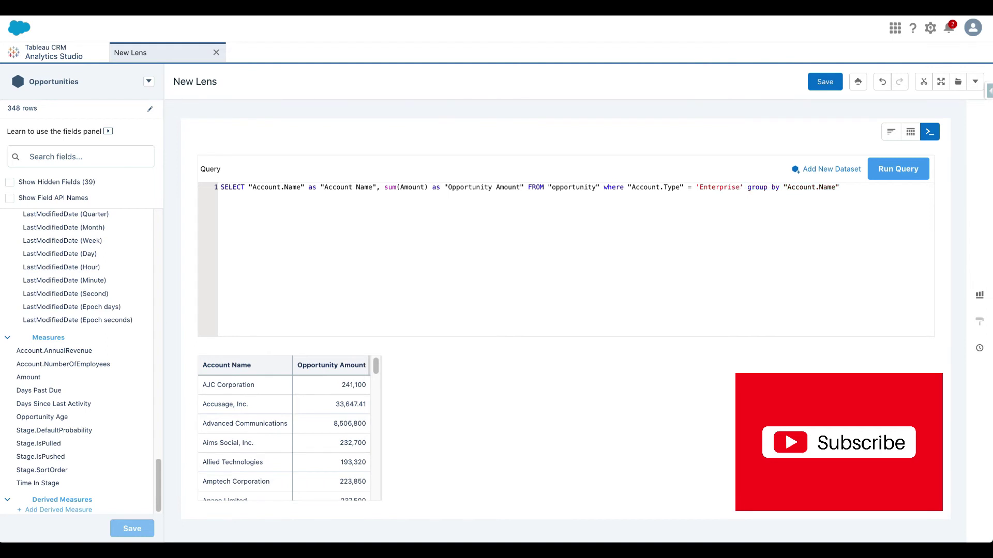
left_click(892, 168)
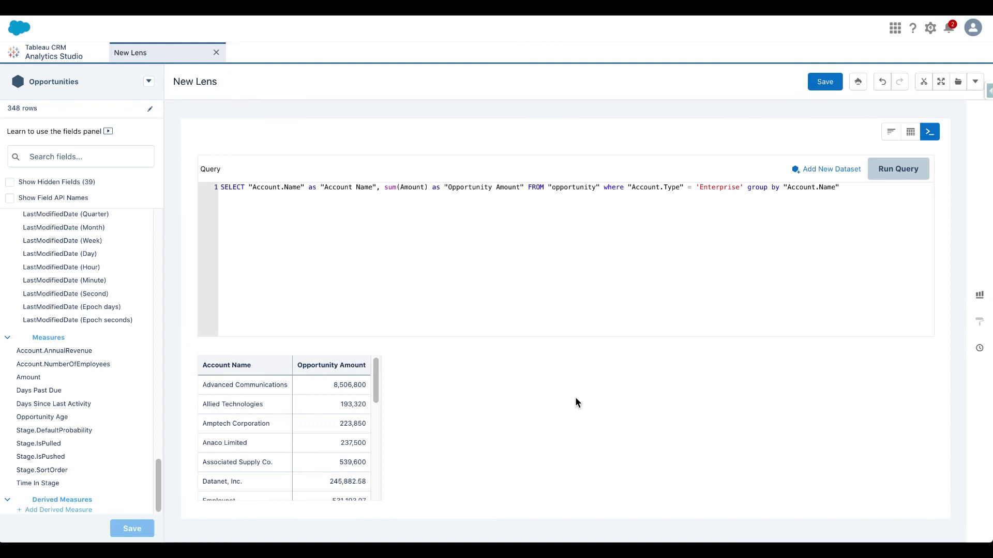
Append HAVING sum(Amount) > 250000 to the query and run it.
left_click(849, 191)
type("HAVING")
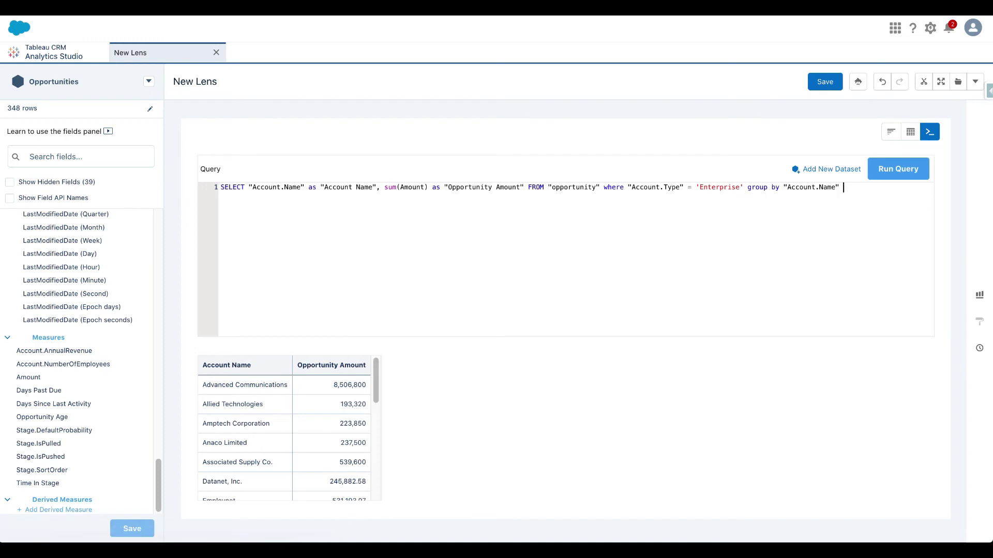
type(" sum(Am")
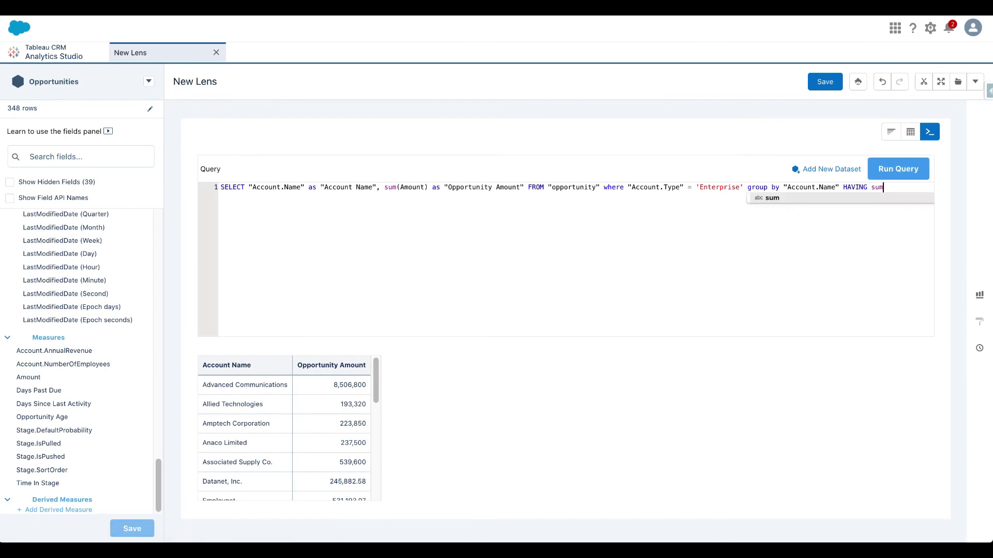
key("BackSpace")
key("BackSpace")
type("Amount)")
type(" > 250")
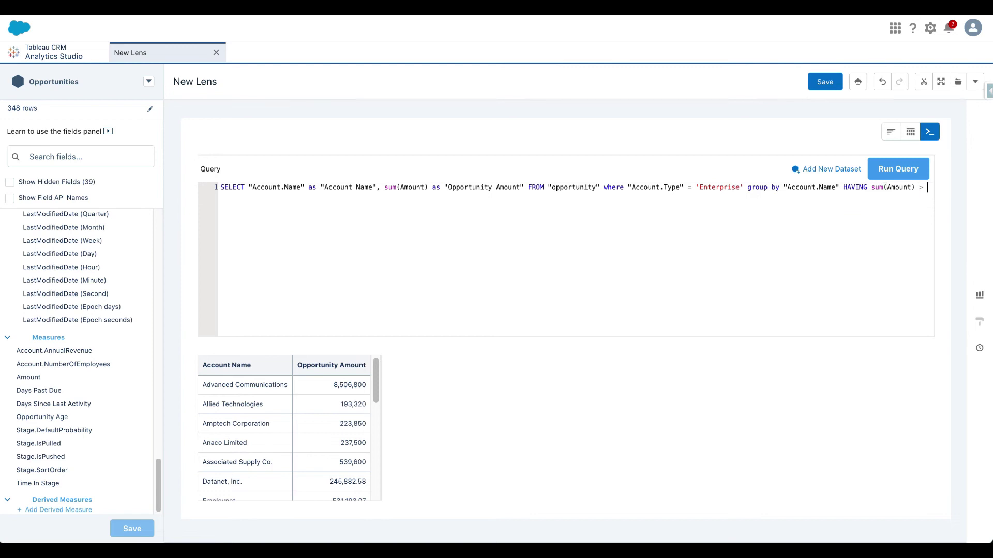
type("000")
left_click(905, 178)
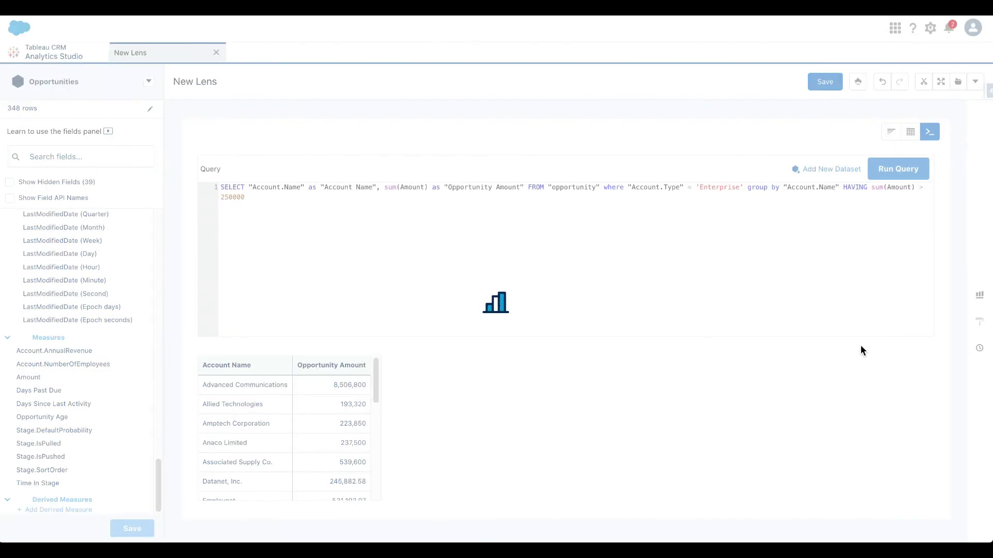